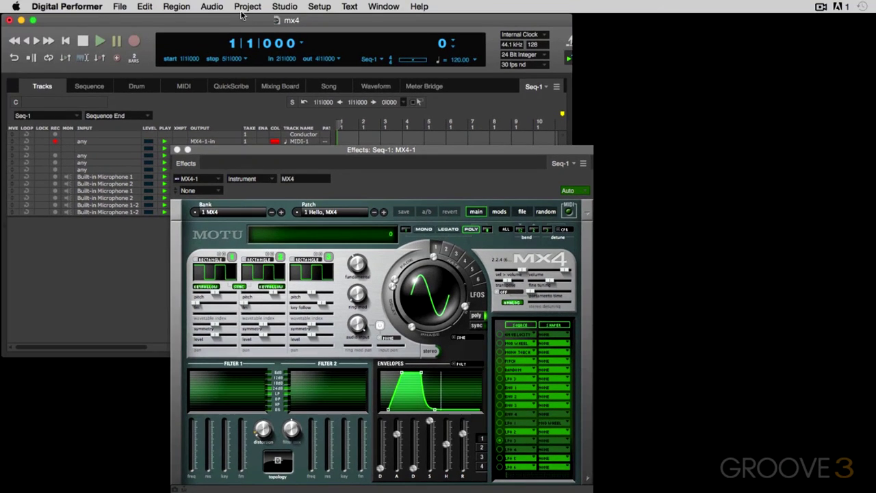
click(241, 10)
mouse_move(243, 21)
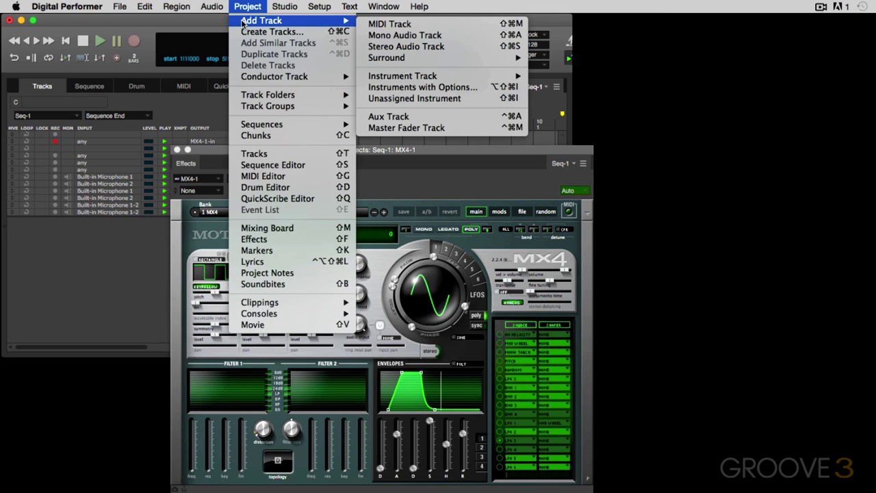
mouse_move(351, 25)
mouse_move(396, 76)
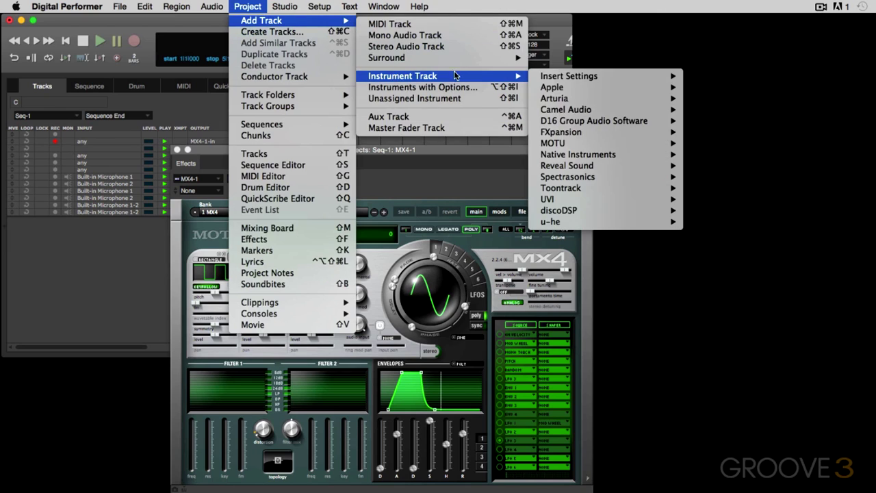
mouse_move(664, 149)
click(472, 179)
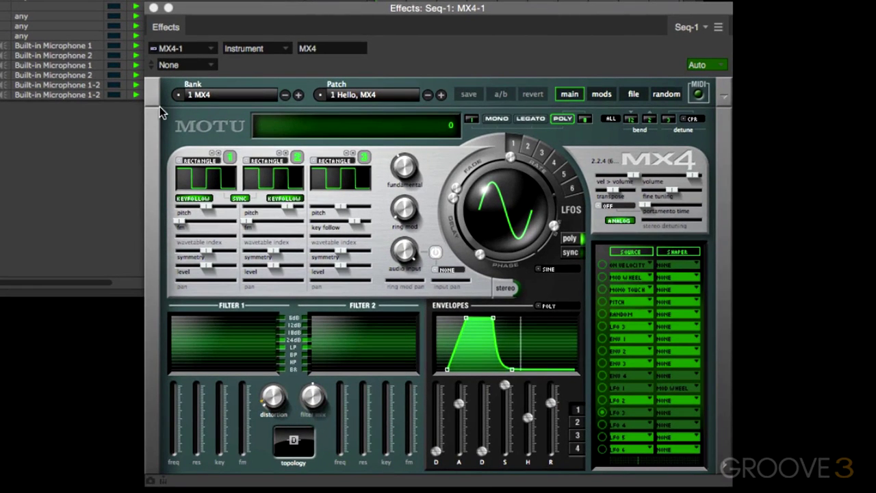
- Choose the 7 Leads bank on the MX4 and load its 11 Lumberjack patch
click(256, 96)
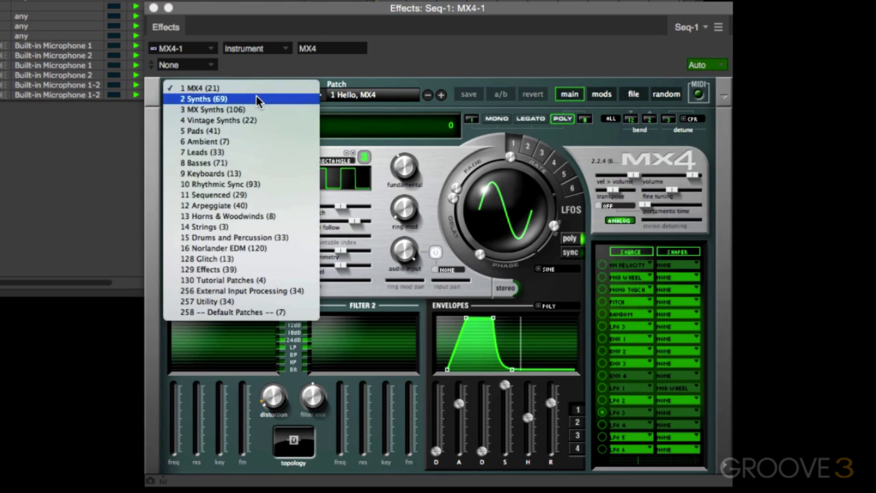
click(217, 152)
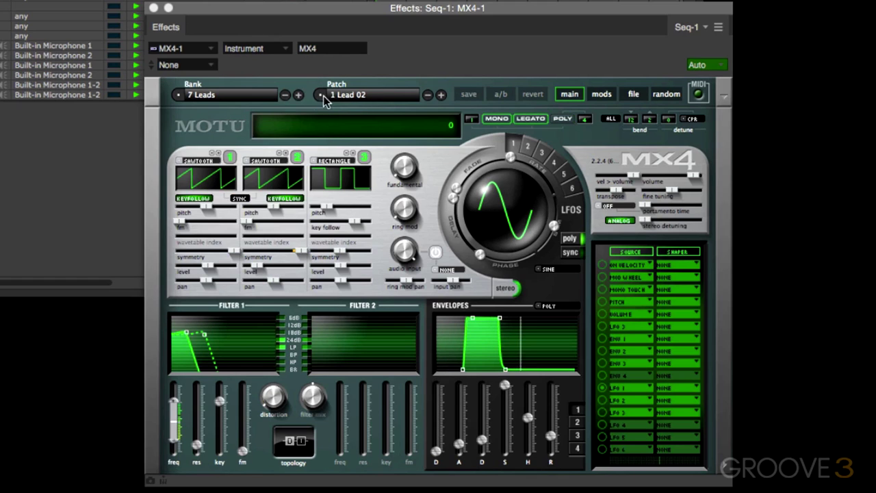
click(386, 98)
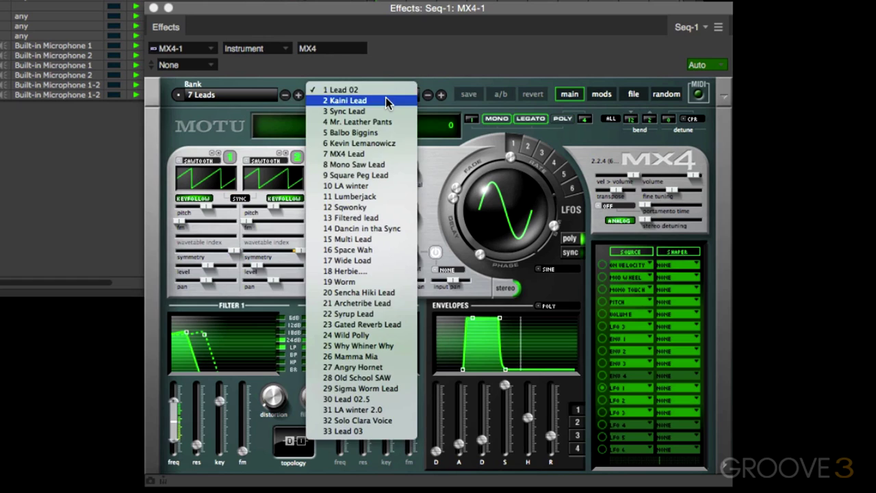
click(371, 199)
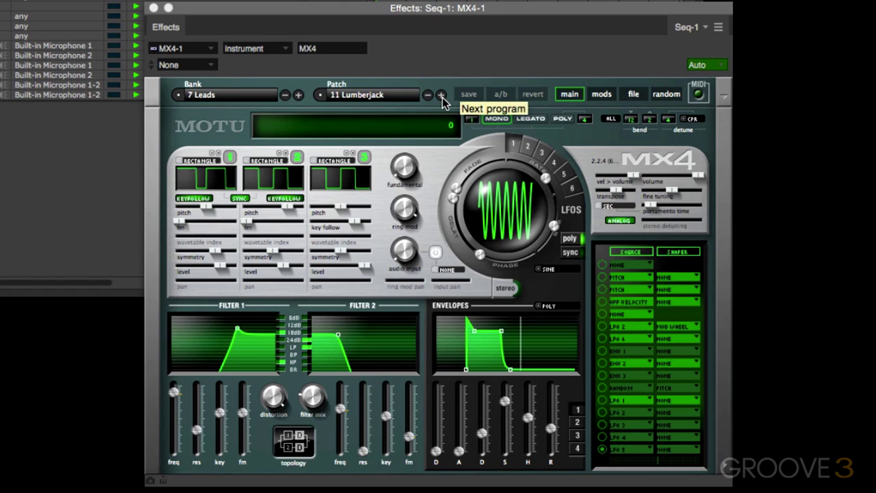
- Step forward through the bank to 15 Multi Lead, leaving the bank unchanged
click(442, 96)
click(442, 96)
click(442, 96)
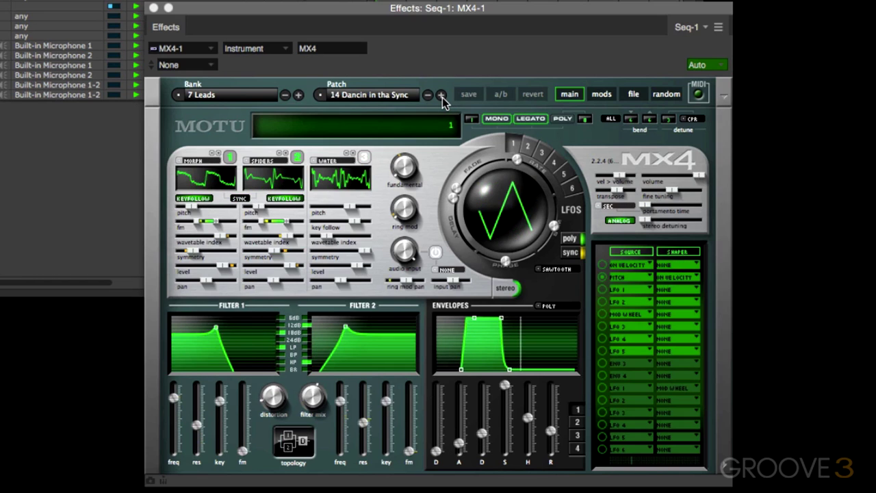
click(442, 96)
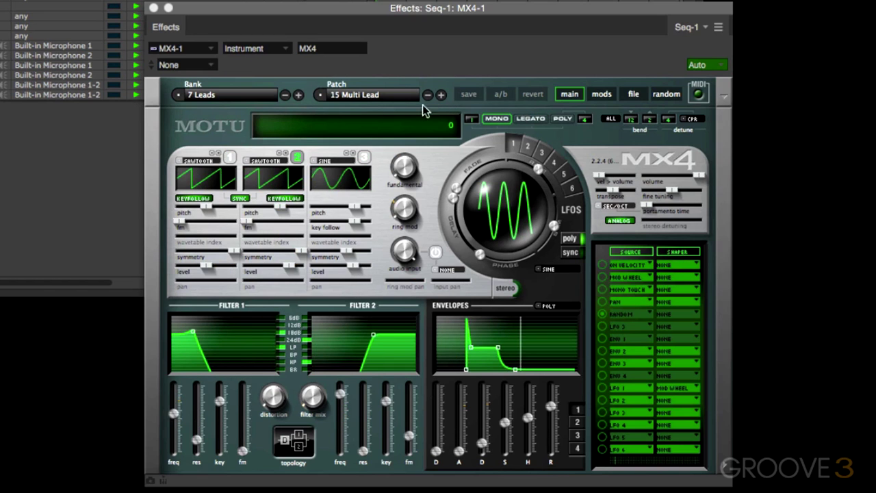
click(203, 95)
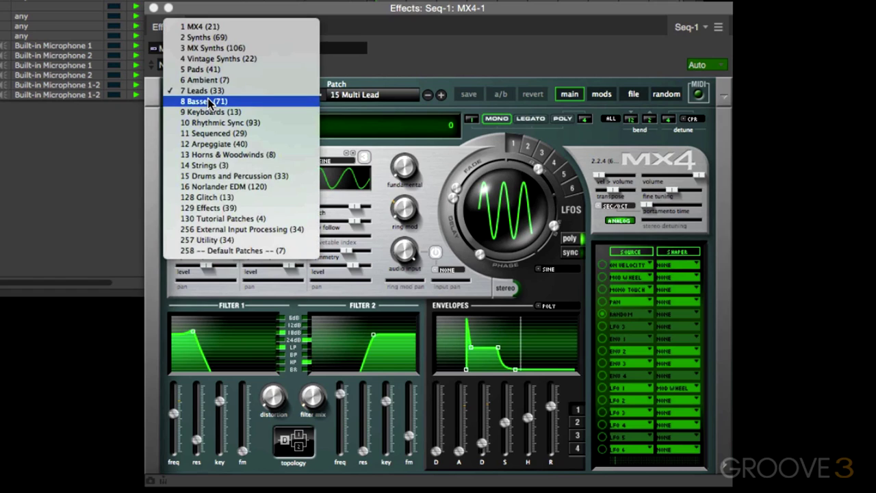
click(385, 78)
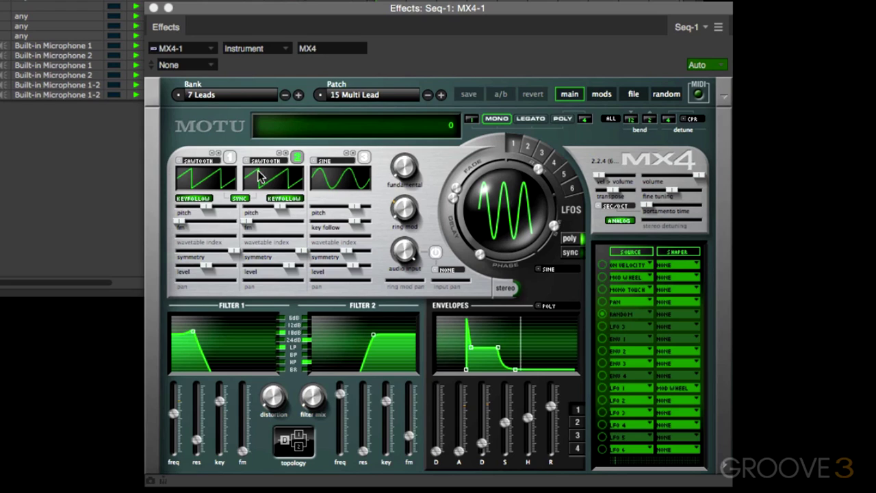
- Turn oscillator 1 on and switch oscillator 2 from sawtooth to the element 9 wavetable
click(230, 157)
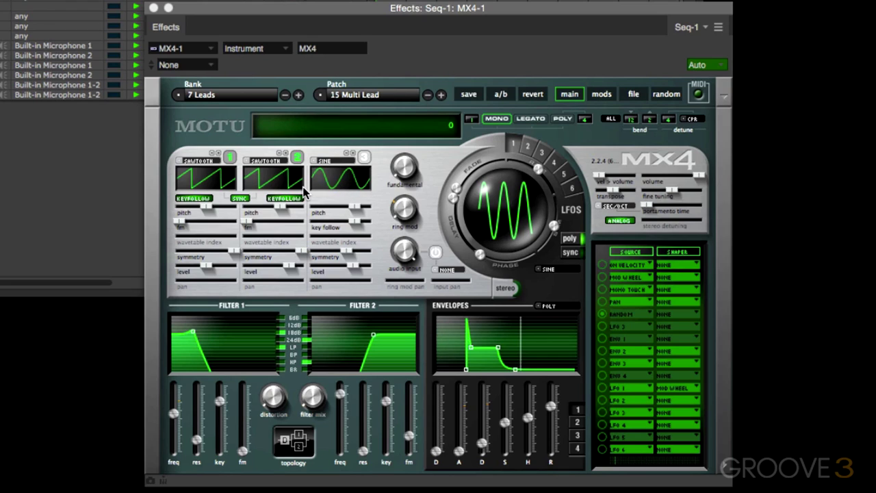
click(251, 164)
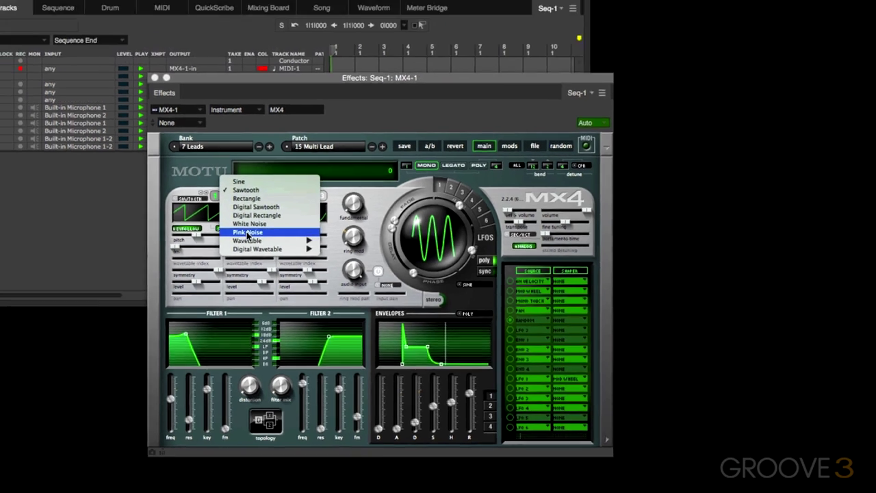
mouse_move(248, 241)
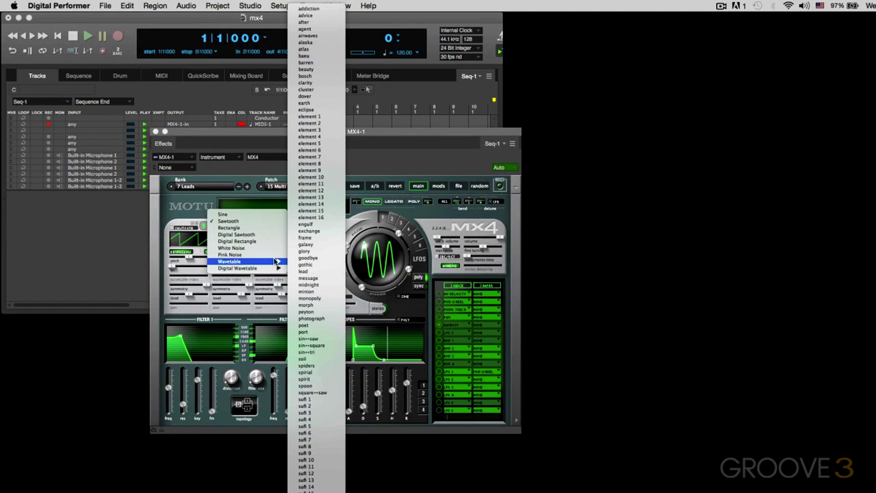
click(301, 237)
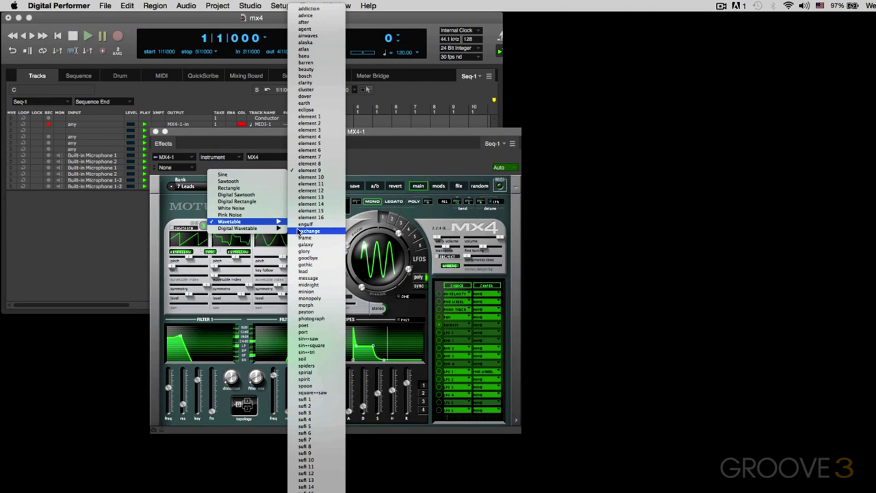
click(313, 184)
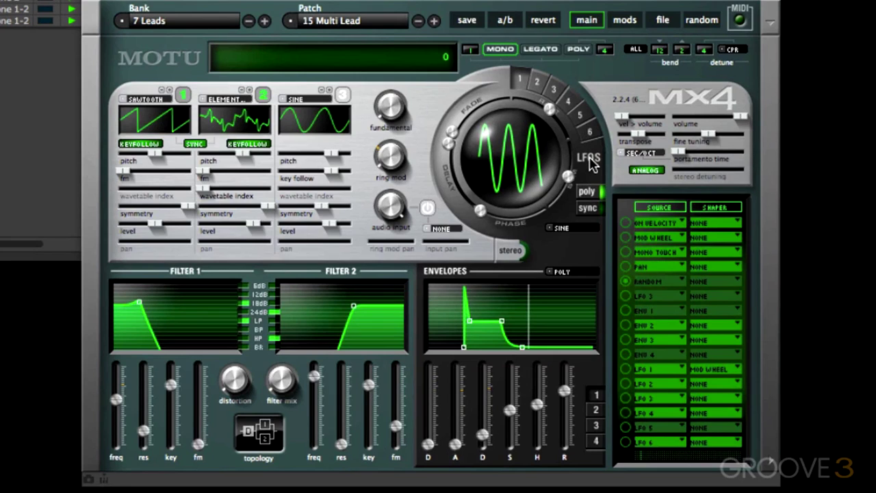
- Reshape LFO 1: slower rate, shifted starting phase, and symmetry at 13 %
mouse_move(550, 115)
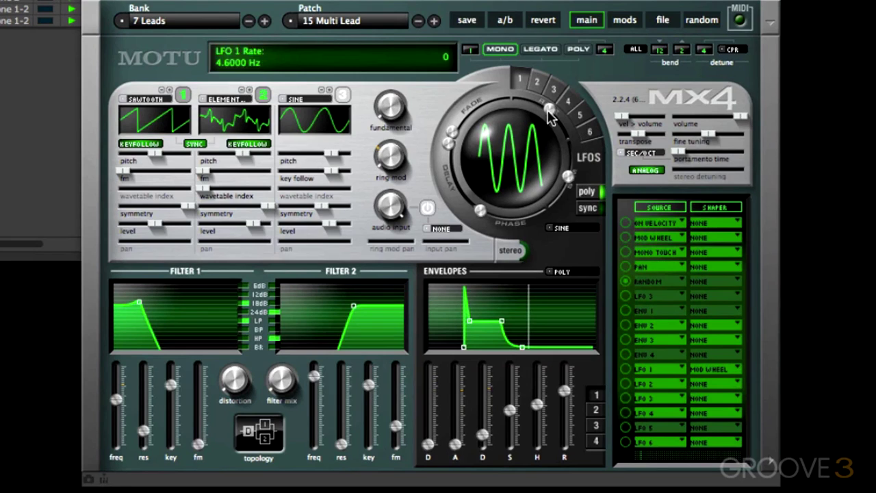
drag(550, 115, 537, 103)
mouse_move(445, 144)
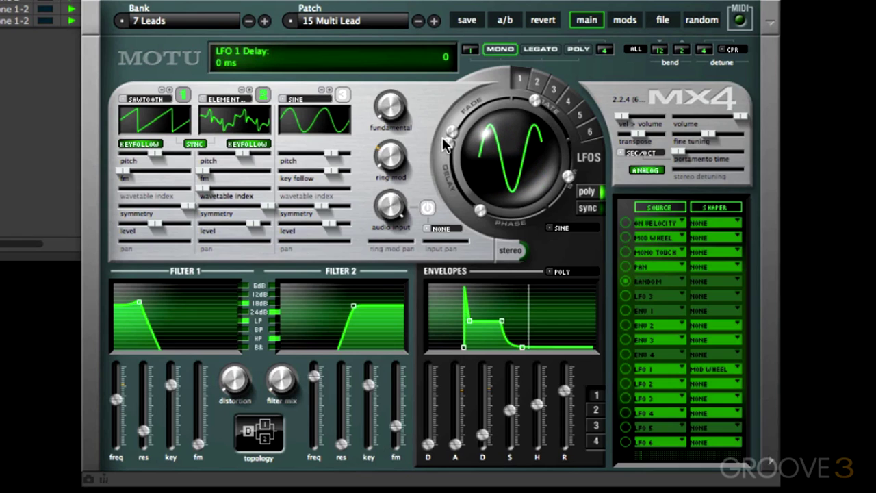
drag(479, 212, 524, 217)
mouse_move(565, 177)
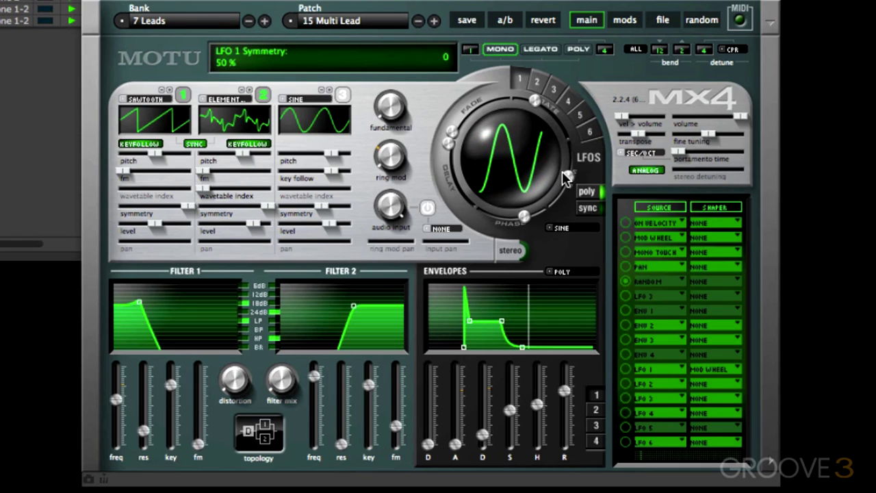
drag(565, 177, 556, 197)
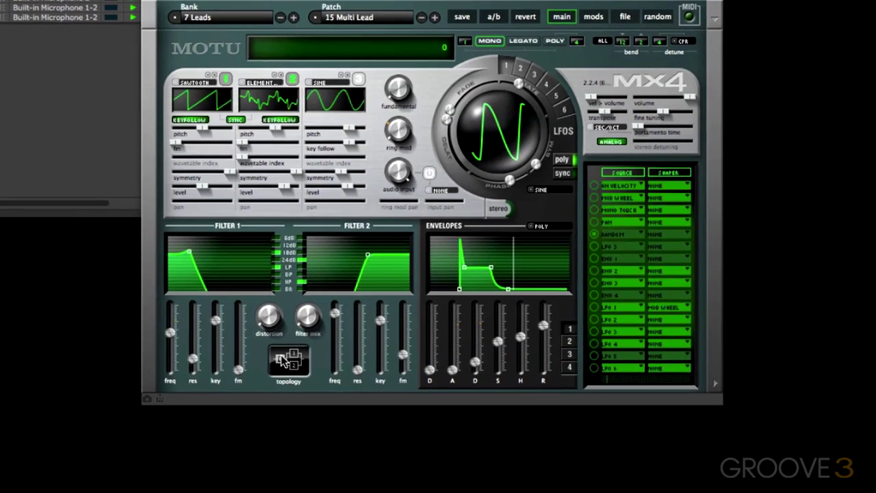
- Pick a different filter routing layout and lower Filter 2's frequency to 49 semitones
click(283, 361)
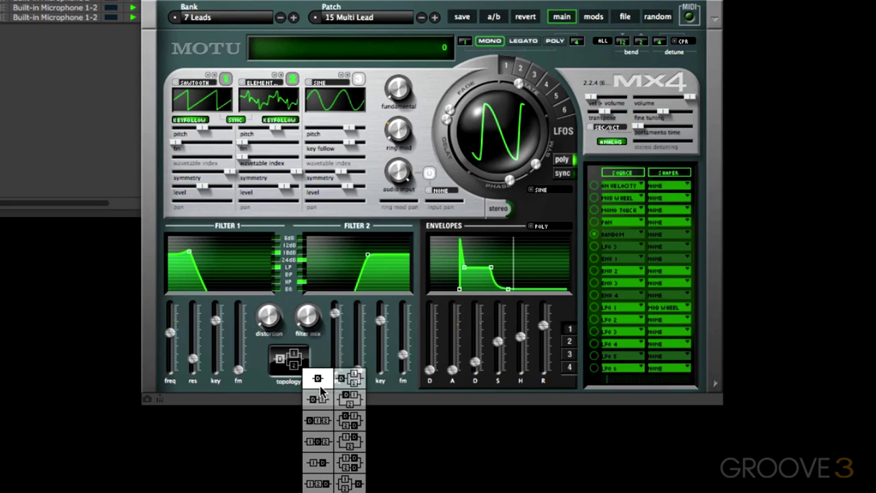
click(355, 431)
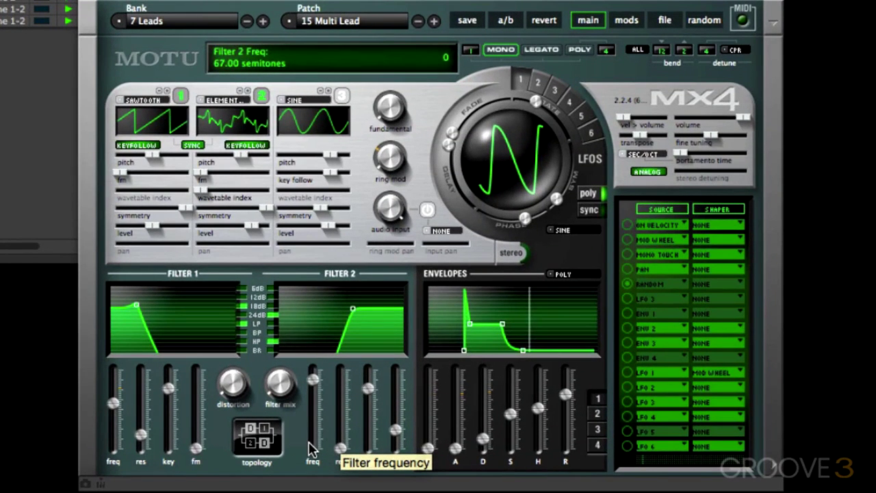
drag(315, 380, 315, 383)
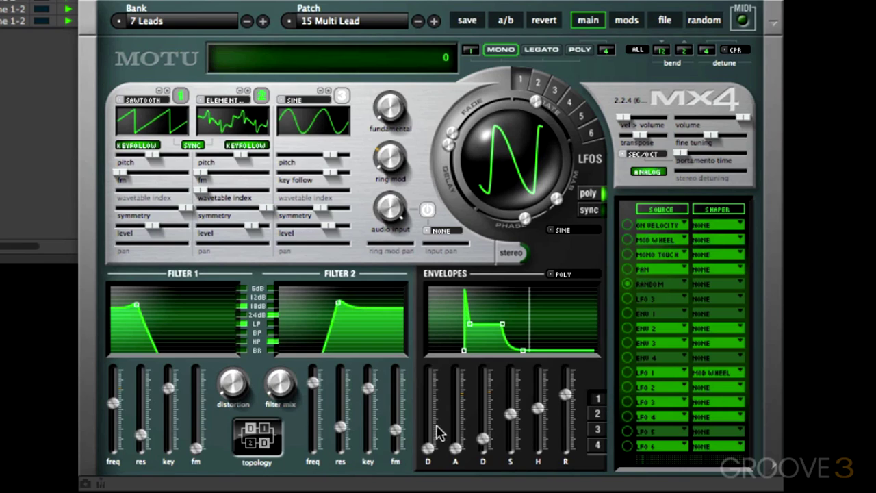
- Lengthen envelope 1's attack time and lower its sustain level
mouse_move(429, 450)
drag(455, 449, 455, 438)
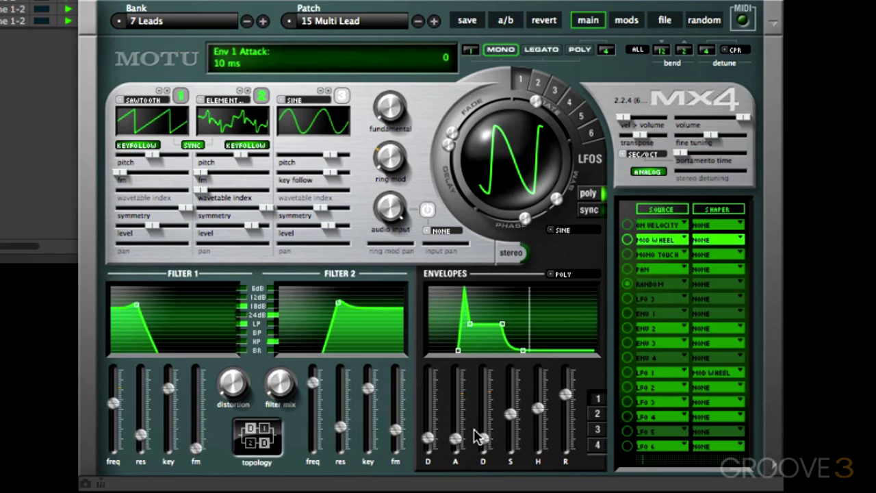
drag(510, 414, 565, 411)
mouse_move(565, 397)
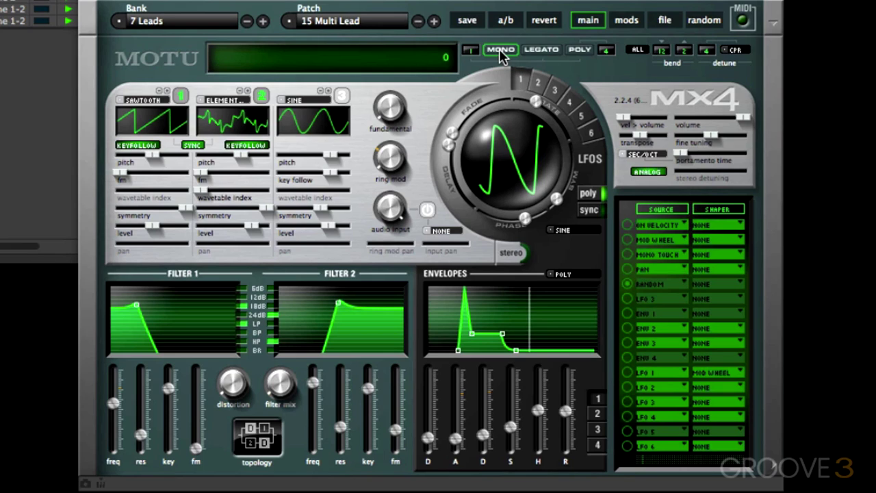
- Switch the MX4's voice mode from Mono to Poly
click(572, 51)
mouse_move(690, 117)
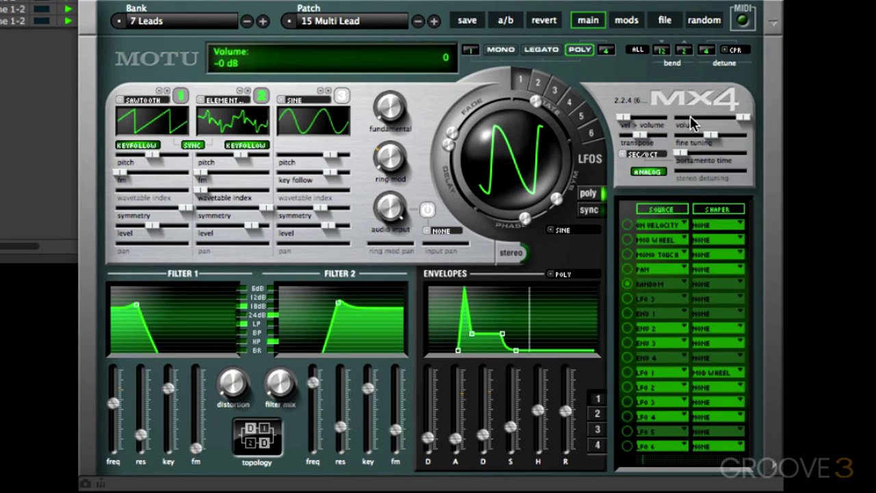
mouse_move(652, 128)
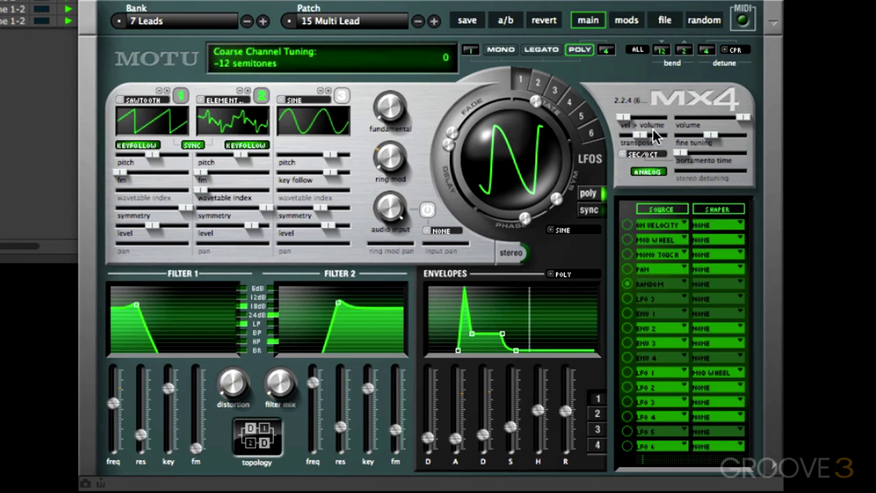
mouse_move(688, 161)
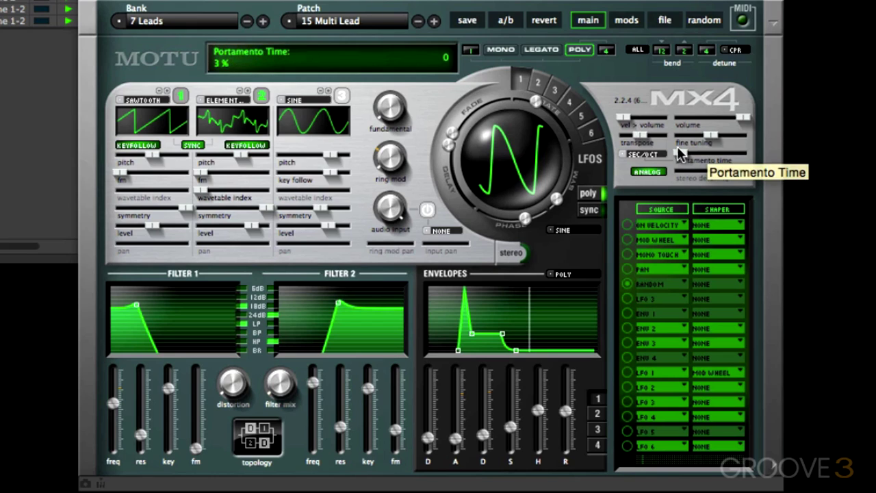
- On the MX4 mods page, toggle the Pattern Gate on, off, and on again
click(624, 27)
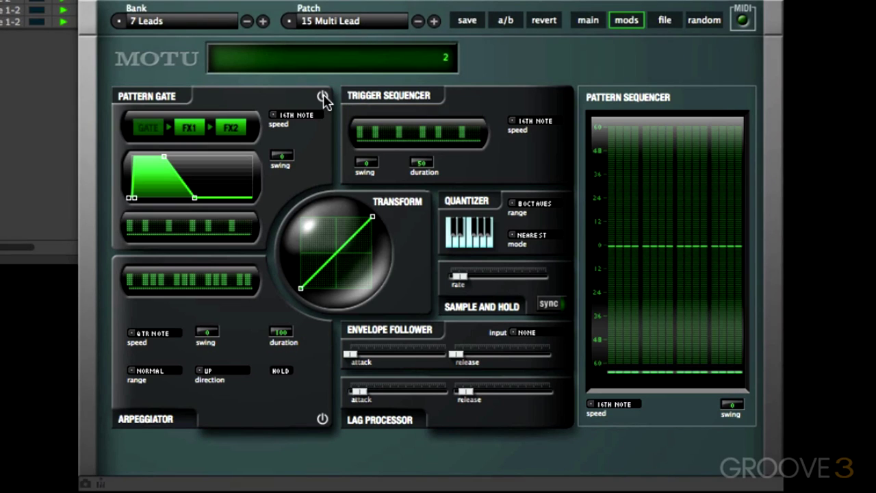
click(323, 96)
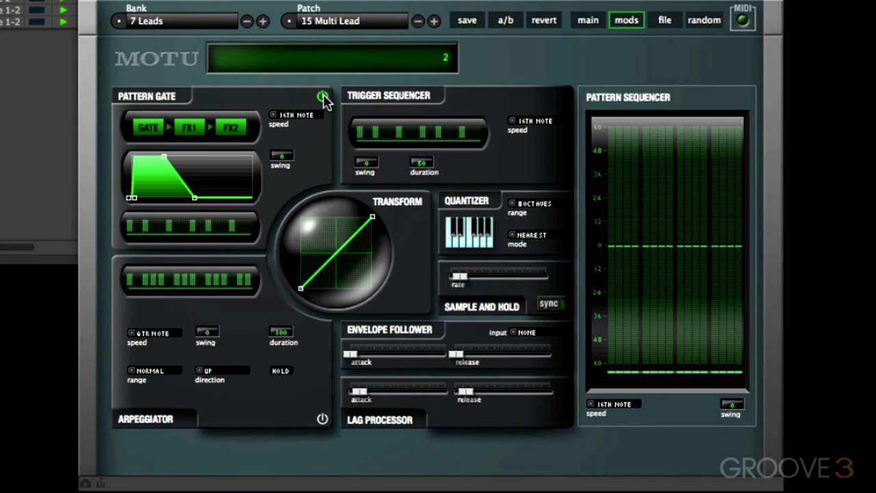
click(323, 96)
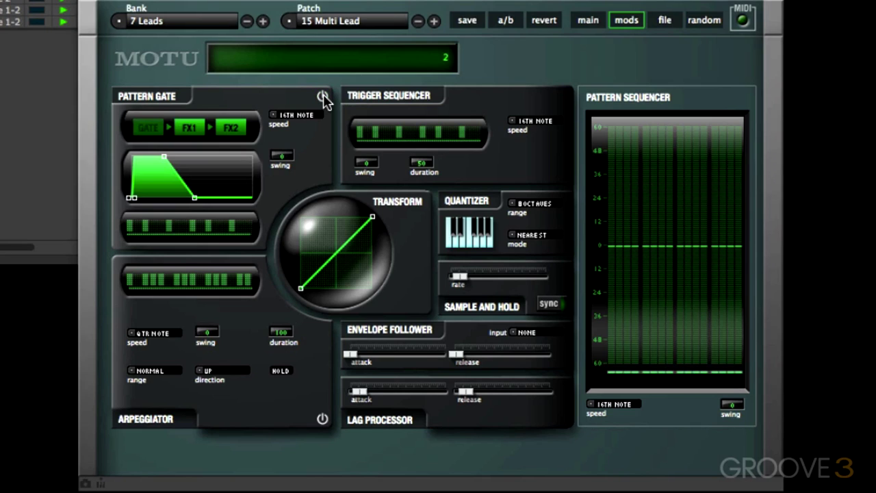
click(324, 97)
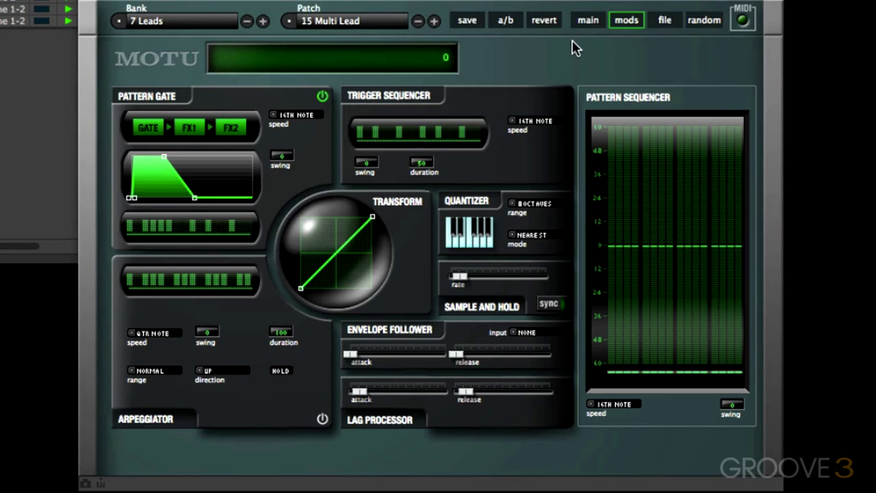
- Open the MX4 file page and return the synth to the 1 Hello, MX4 patch
click(662, 24)
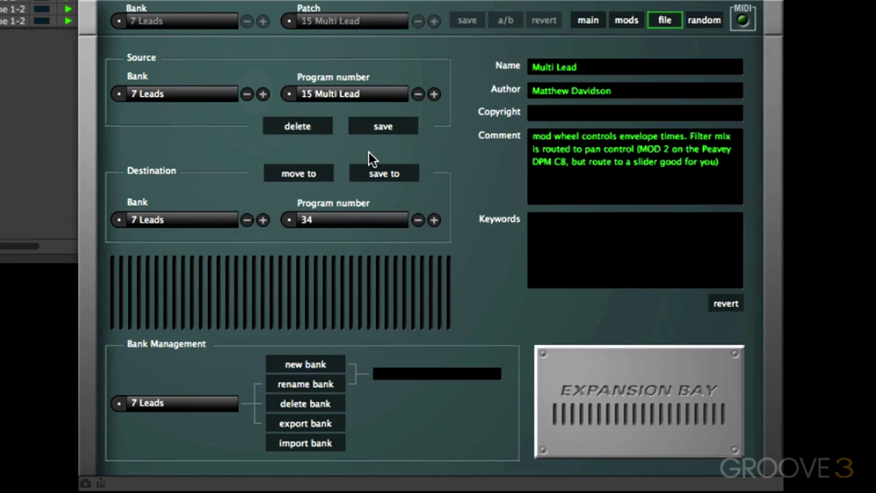
click(303, 177)
- Randomize the Hello, MX4 patch's oscillators, filters, LFOs and envelopes from the random page
click(705, 21)
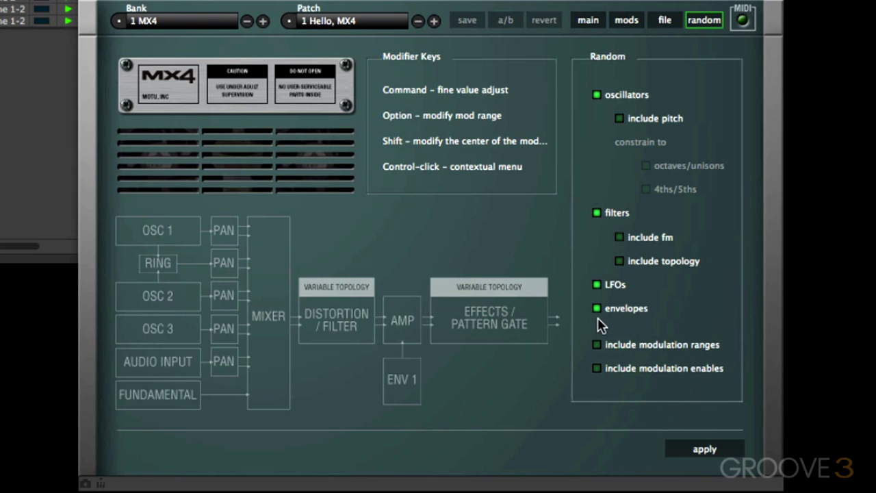
click(705, 449)
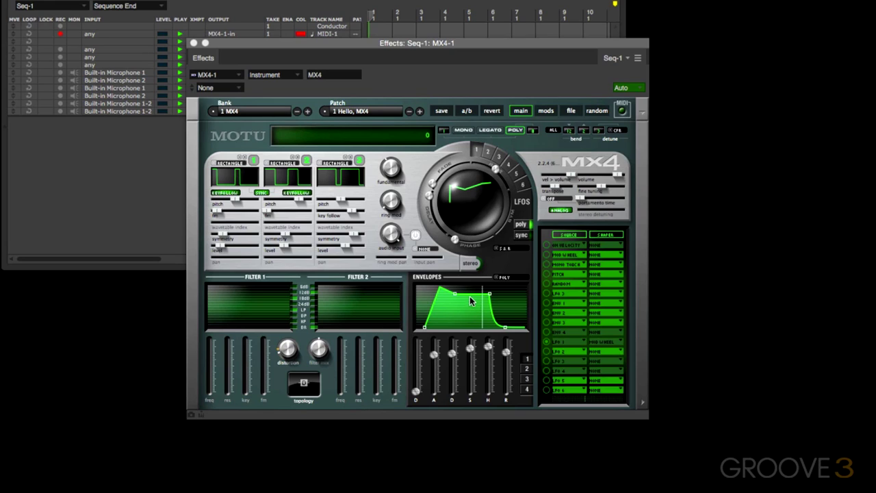
- Adjust envelope decay and sustain and raise LFO 1 rate to 5.7 Hz, then revert the patch
drag(455, 294, 461, 302)
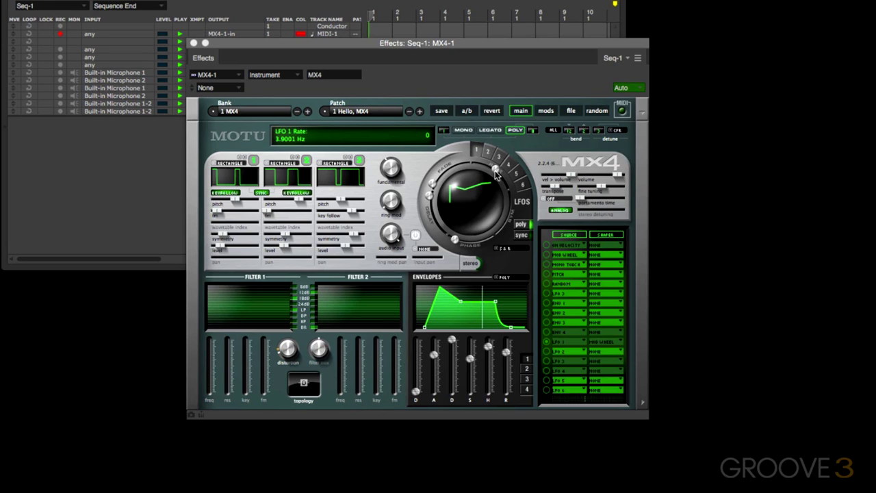
drag(497, 170, 490, 173)
click(490, 111)
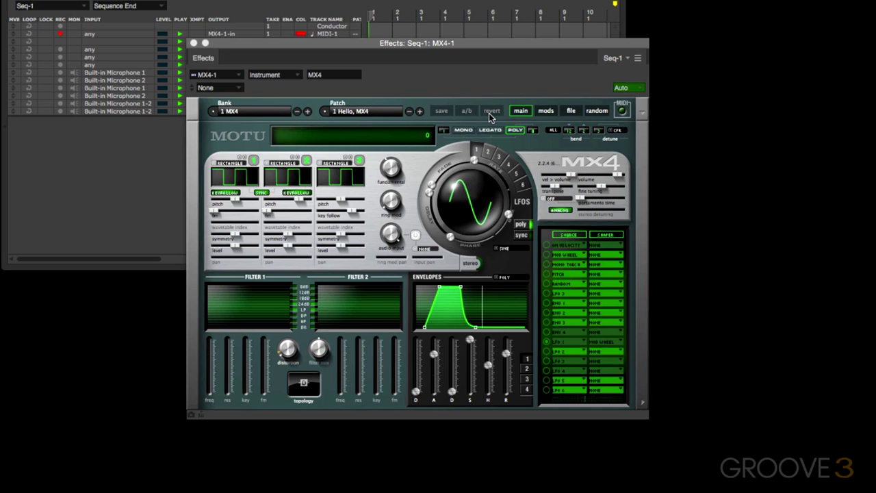